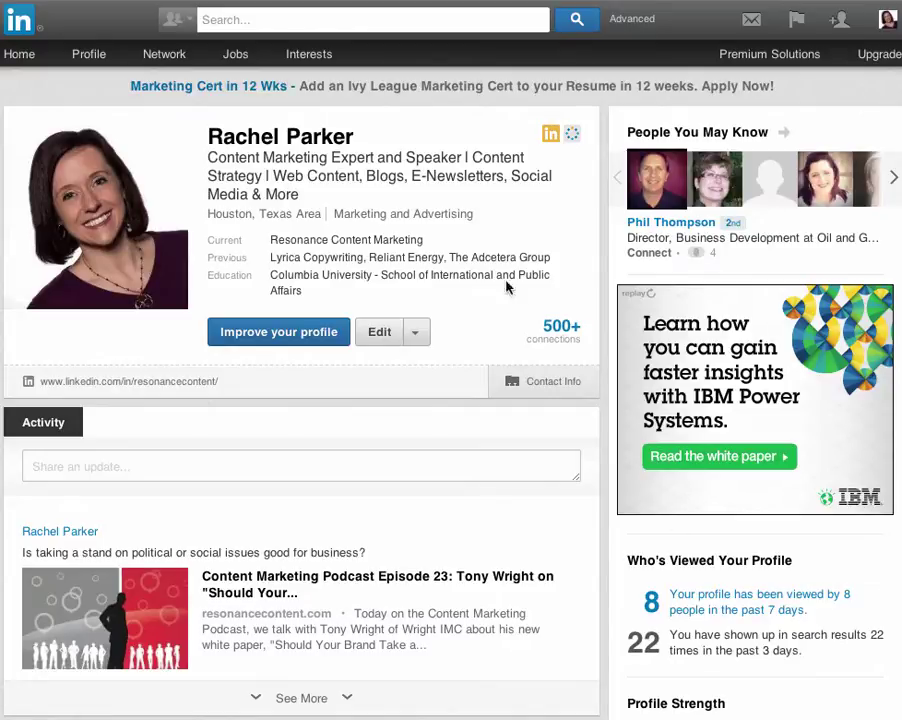
Scroll down the profile to review the Skills & Expertise endorsements.
scroll(584, 447, "down", 3)
scroll(584, 447, "down", 7)
scroll(584, 447, "down", 8)
scroll(584, 447, "down", 10)
scroll(584, 447, "up", 1)
scroll(584, 447, "down", 1)
scroll(622, 268, "down", 1)
scroll(618, 268, "down", 2)
scroll(618, 268, "up", 1)
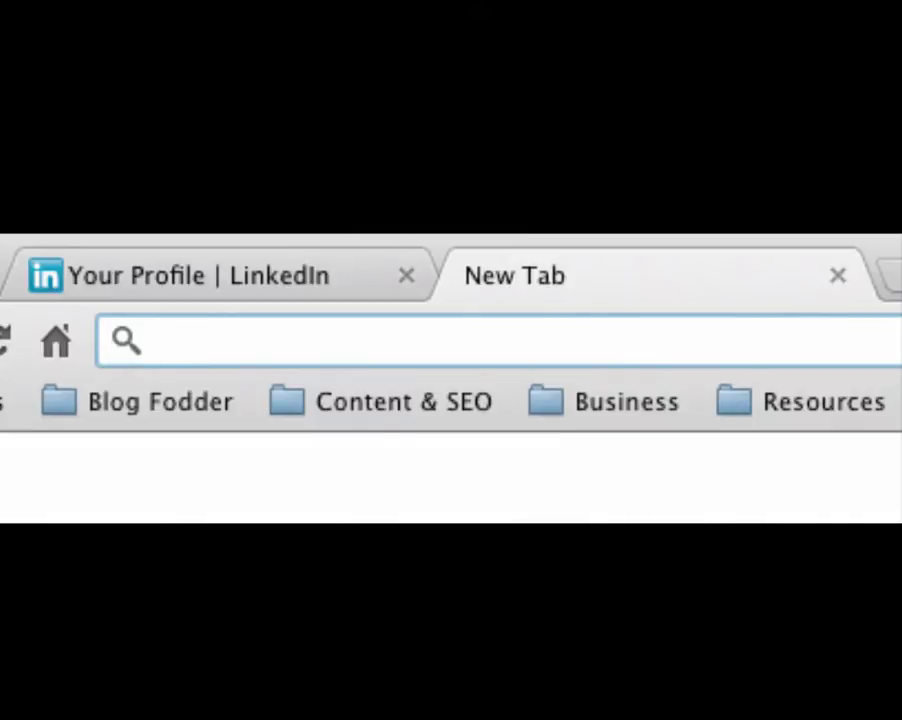
Enter the address linkedin.com/skills in the new tab.
type("linkedin.com/skills")
Load the Skills & Expertise page and search for the skill 'web design'.
key("Return")
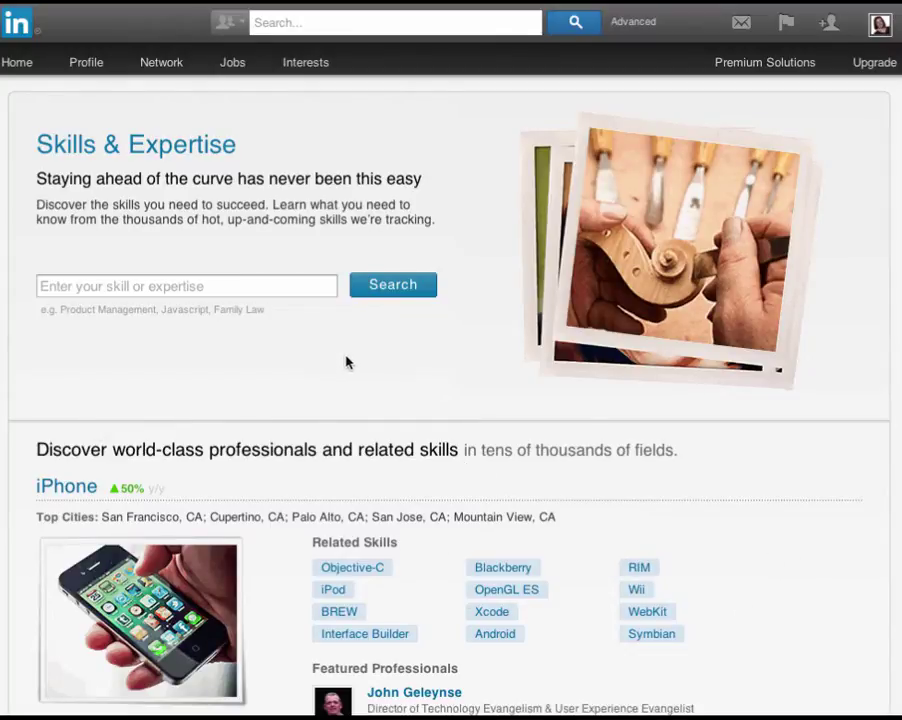
left_click(189, 286)
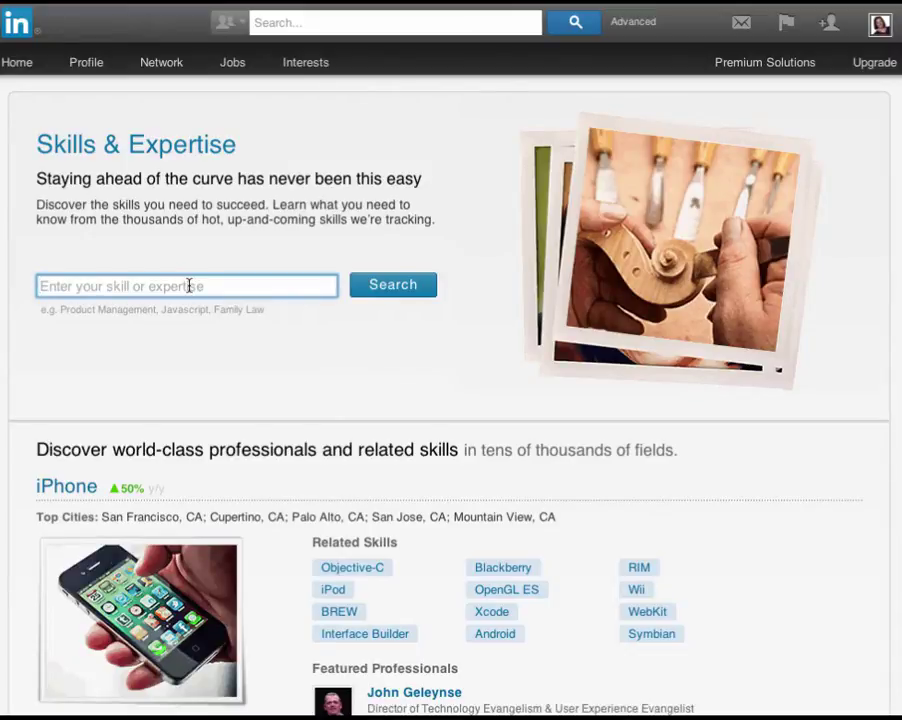
type("web design")
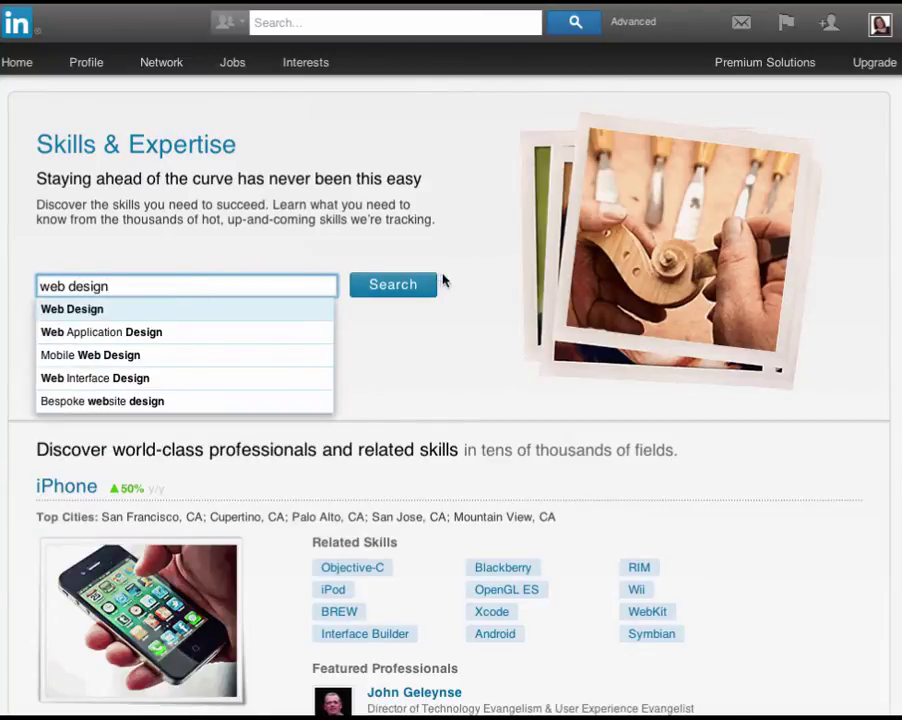
Choose the 'Web Design' suggestion to view its description and growth chart.
left_click(411, 287)
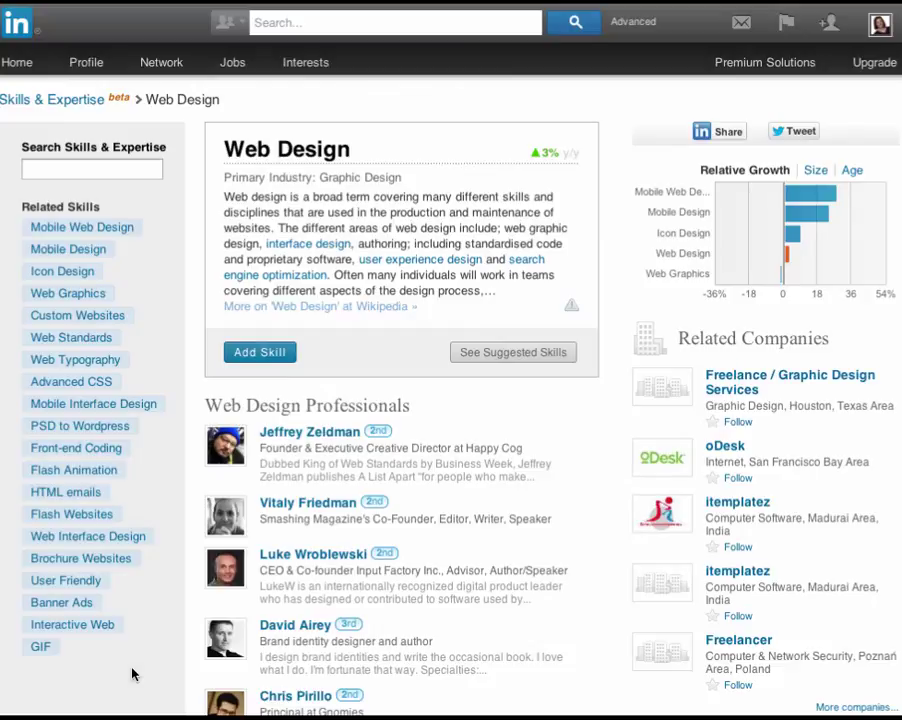
Select 'Mobile Web Design' from Web Design's Related Skills list.
left_click(110, 231)
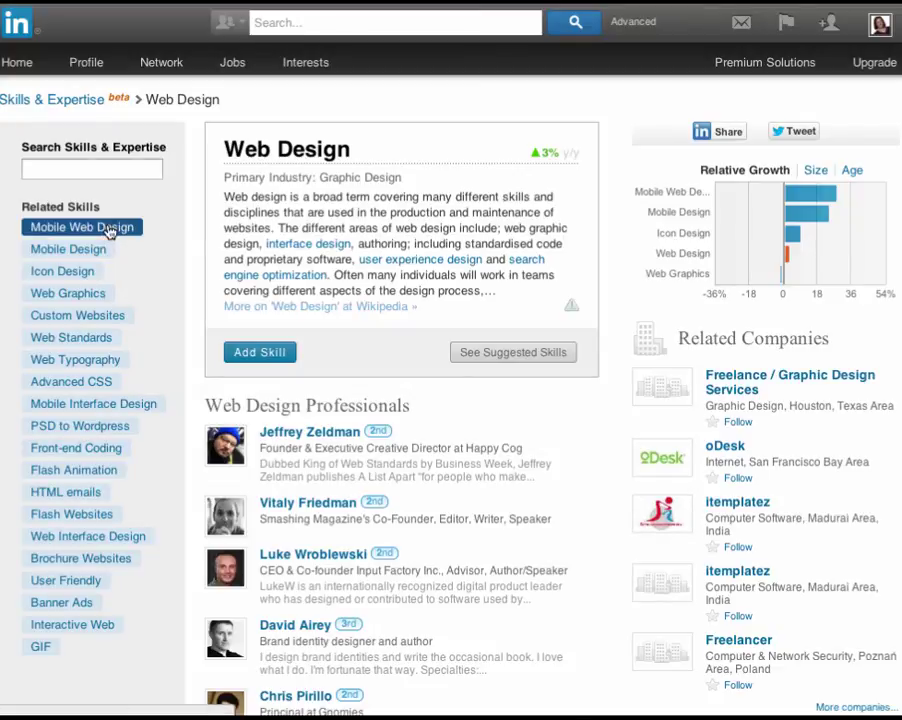